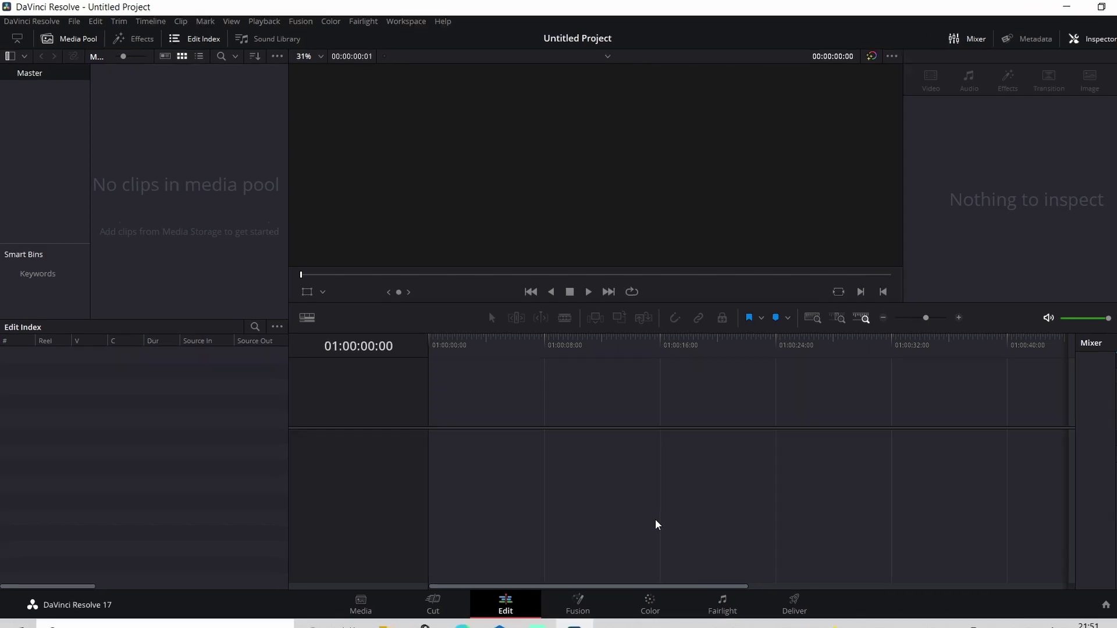
Create a new empty timeline, Timeline 1, from the media pool.
{"action": "right_click", "coordinate": [181, 191]}
{"action": "mouse_move", "coordinate": [205, 203]}
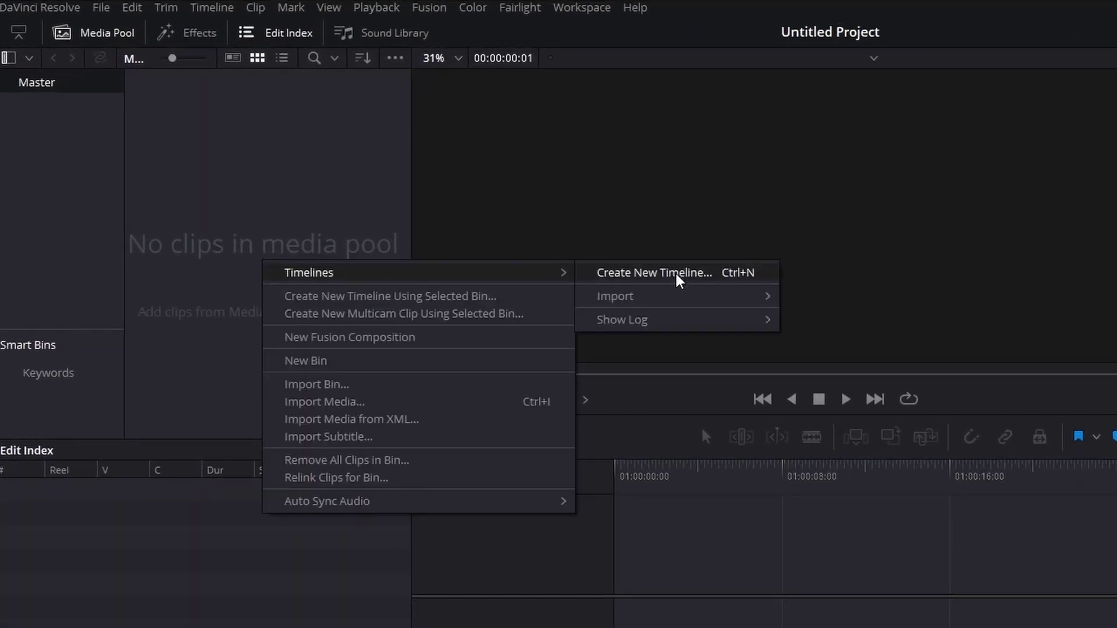
{"action": "left_click", "coordinate": [675, 273]}
{"action": "left_click", "coordinate": [987, 522]}
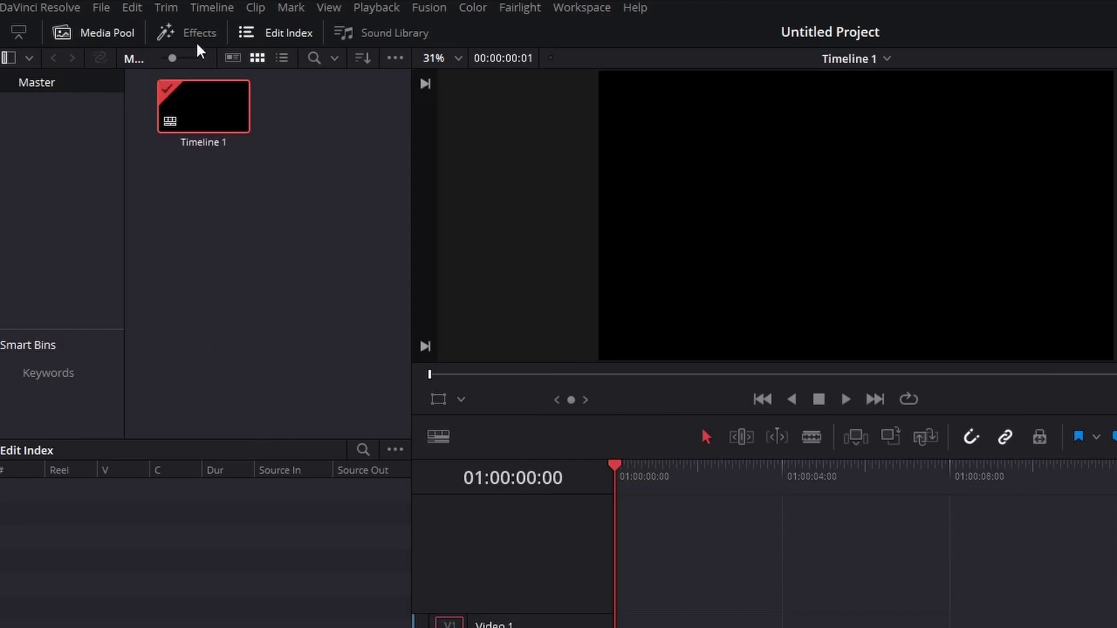
Add a Text+ title to Video 1 and stretch it to end at 01:00:15:00.
{"action": "left_click", "coordinate": [194, 40]}
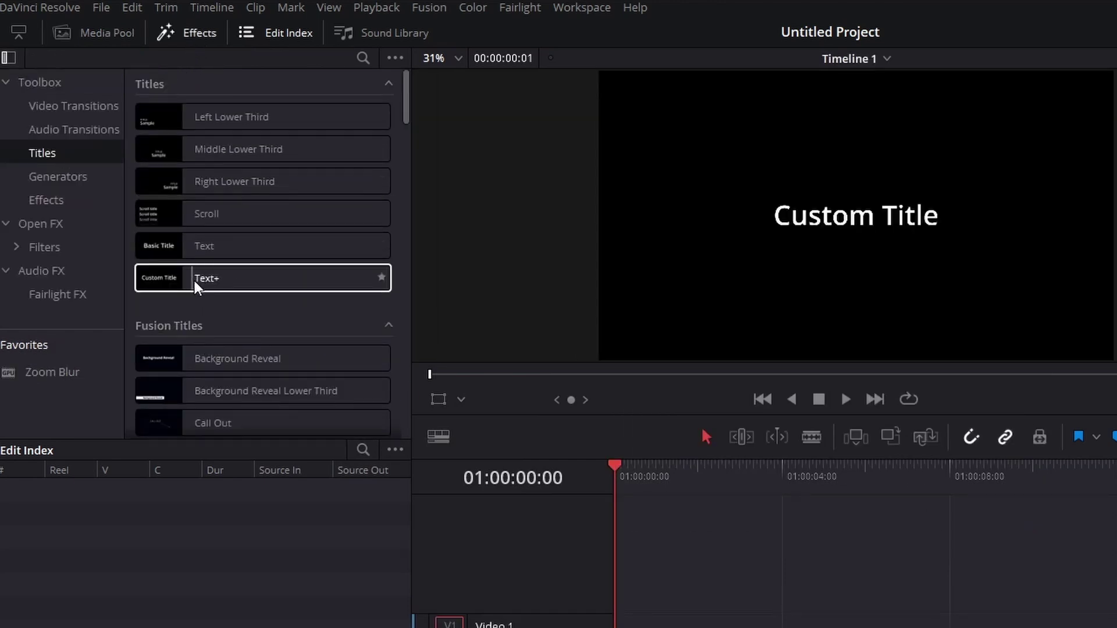
{"action": "mouse_move", "coordinate": [205, 286]}
{"action": "left_mouse_down"}
{"action": "mouse_move", "coordinate": [366, 444]}
{"action": "mouse_move", "coordinate": [348, 464]}
{"action": "left_mouse_up"}
{"action": "left_click_drag", "start_coordinate": [644, 337], "coordinate": [813, 352]}
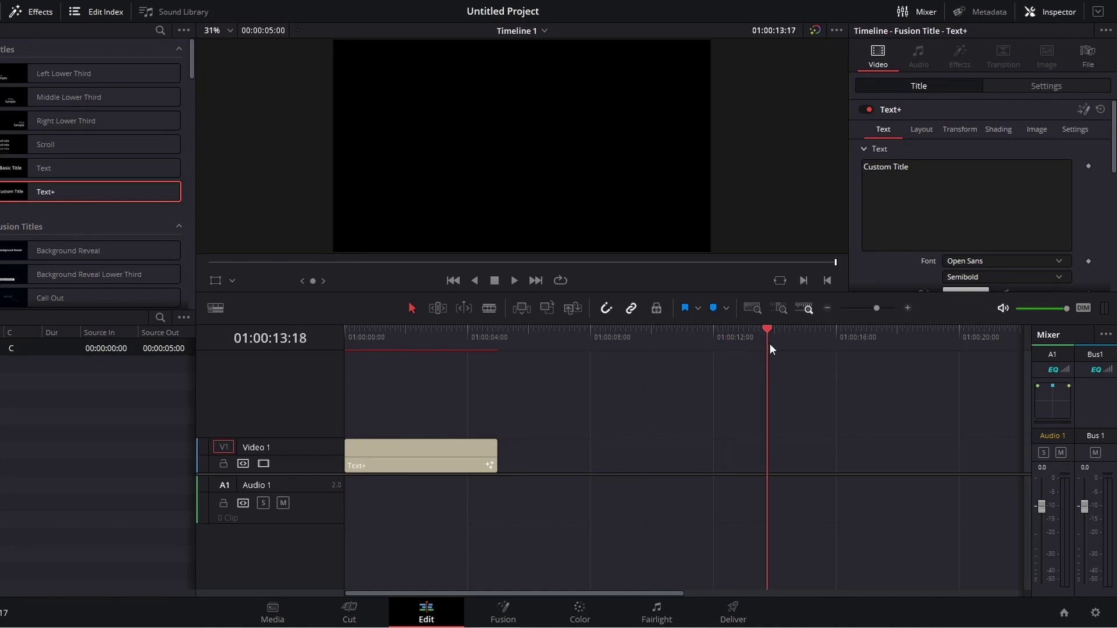
{"action": "key", "text": "Left"}
{"action": "key", "text": "Left"}
{"action": "key", "text": "Left"}
{"action": "key", "text": "Left"}
{"action": "key", "text": "Left"}
{"action": "key", "text": "Left"}
{"action": "key", "text": "Left"}
{"action": "key", "text": "Left"}
{"action": "left_click_drag", "start_coordinate": [496, 456], "coordinate": [805, 457]}
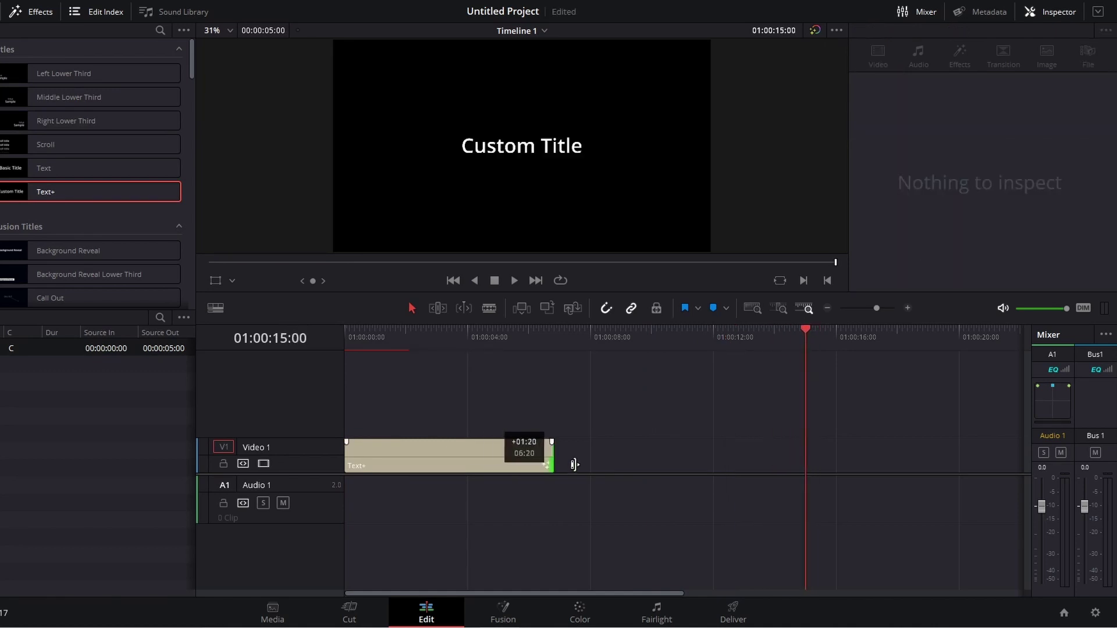
{"action": "left_click_drag", "start_coordinate": [517, 344], "coordinate": [472, 348]}
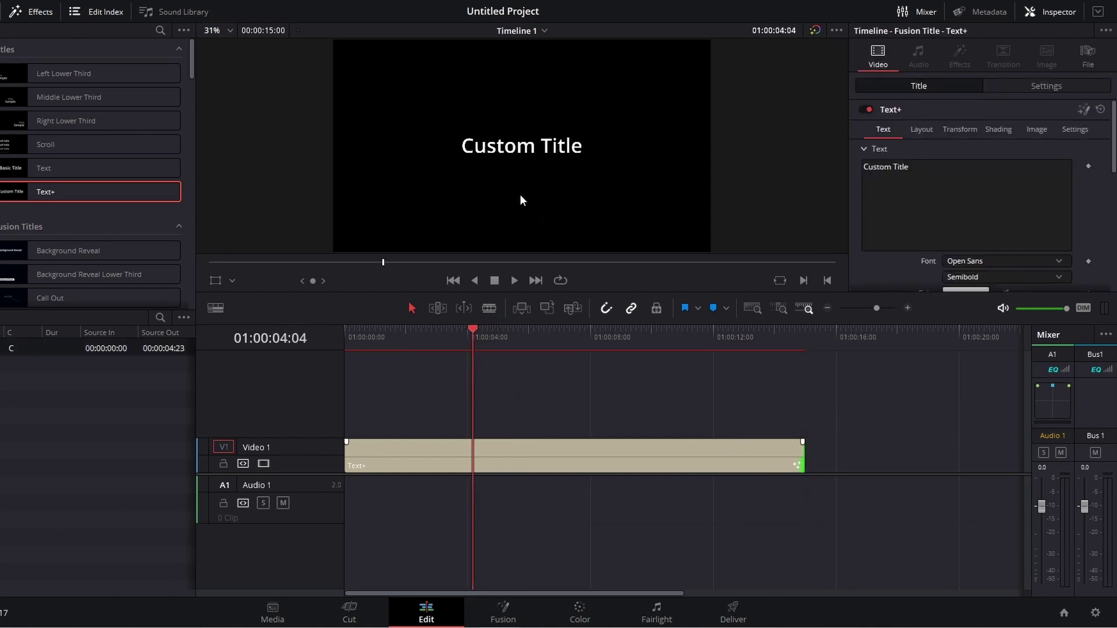
Replace the title's 'Custom Title' text with a running TimeCode and preview it playing.
{"action": "left_click", "coordinate": [515, 449]}
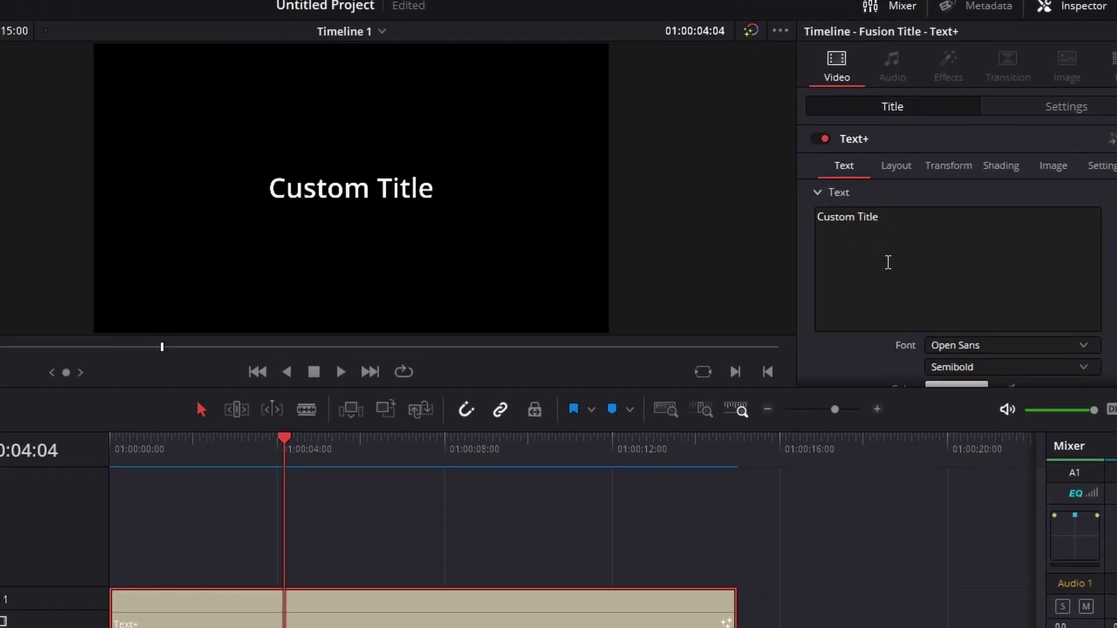
{"action": "right_click", "coordinate": [882, 256]}
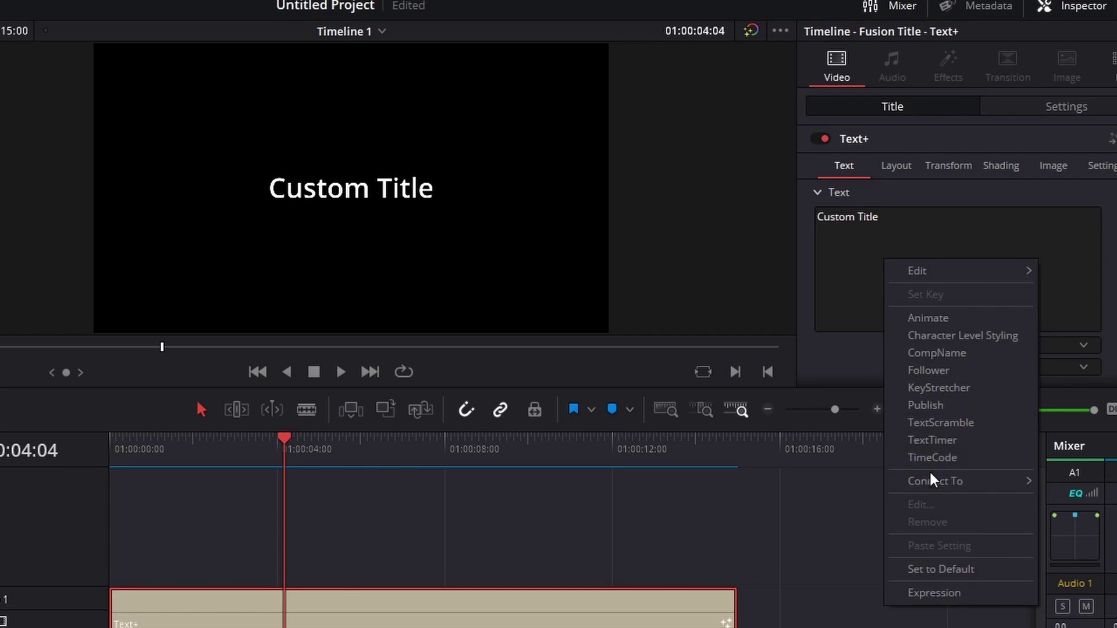
{"action": "left_click", "coordinate": [948, 465]}
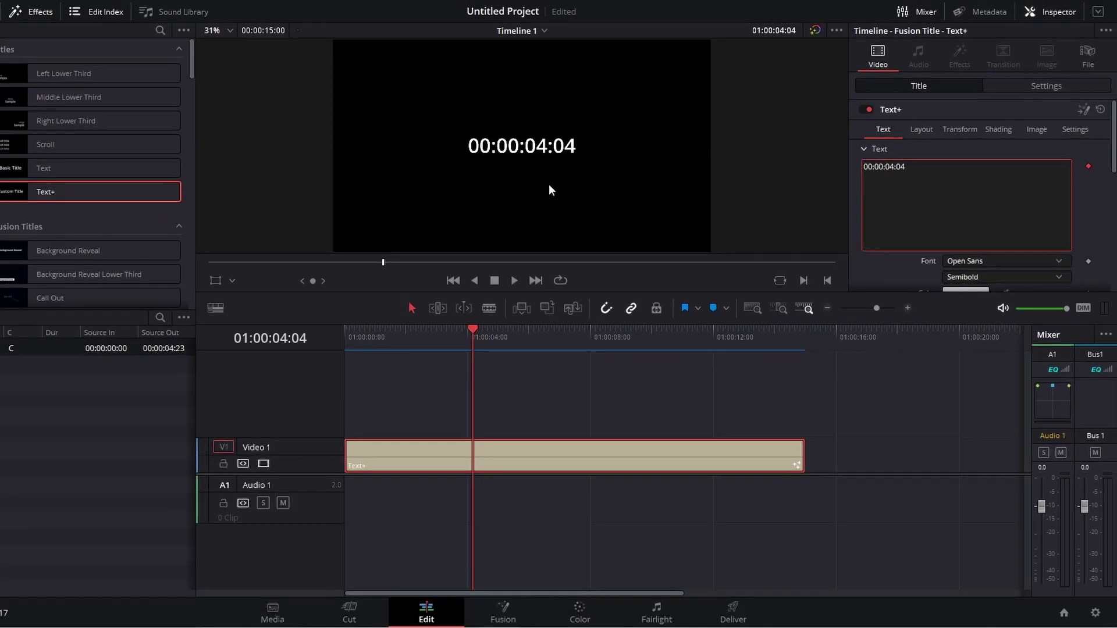
{"action": "left_click_drag", "start_coordinate": [416, 352], "coordinate": [283, 352]}
{"action": "key", "text": "space"}
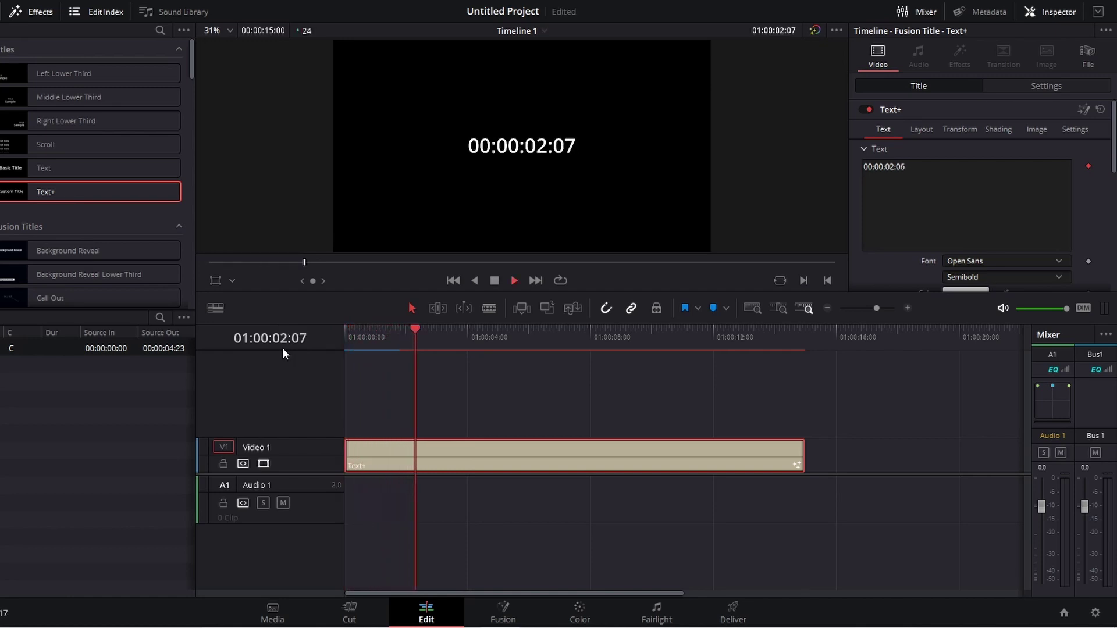
{"action": "key", "text": "space"}
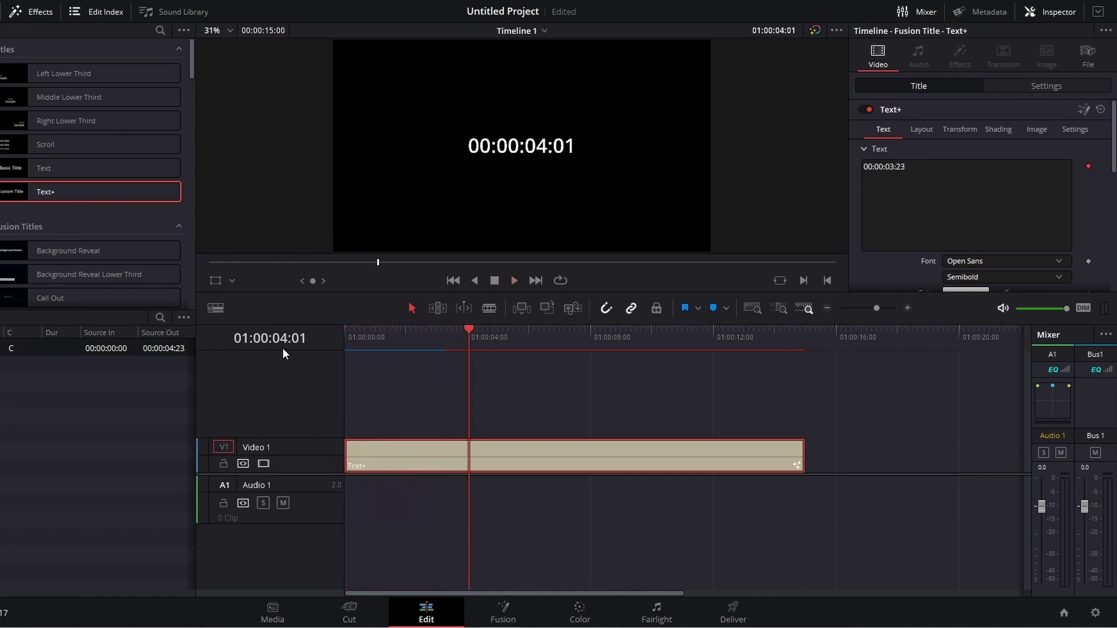
Lengthen the title clip by one frame so it ends on 00:00:15:00, and save.
{"action": "left_click_drag", "start_coordinate": [777, 336], "coordinate": [806, 336]}
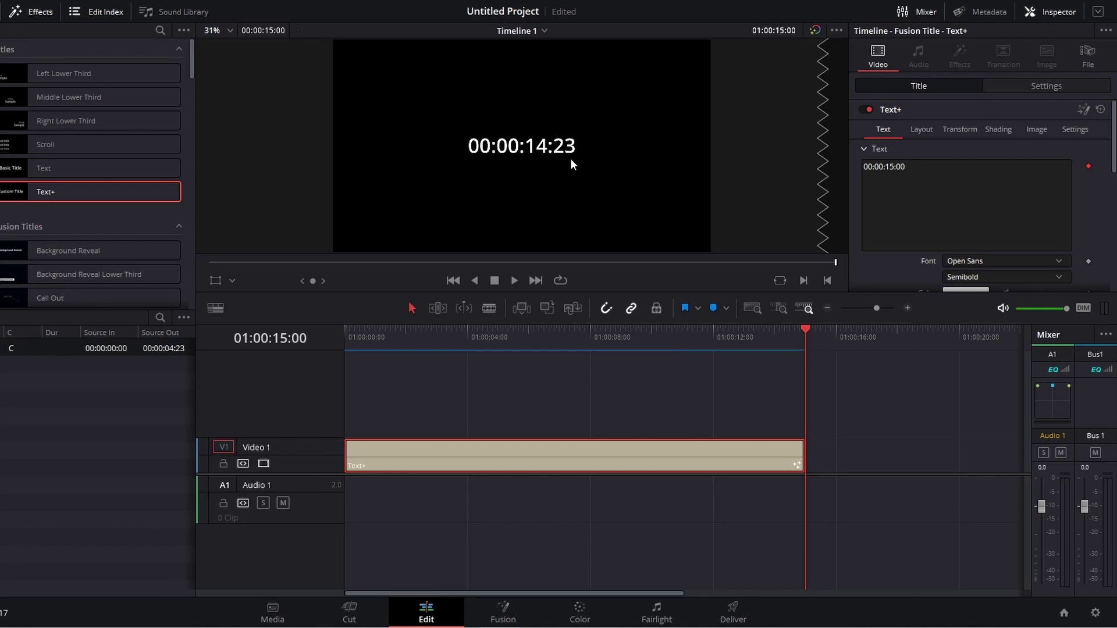
{"action": "key", "text": "Right"}
{"action": "left_click_drag", "start_coordinate": [816, 460], "coordinate": [818, 460]}
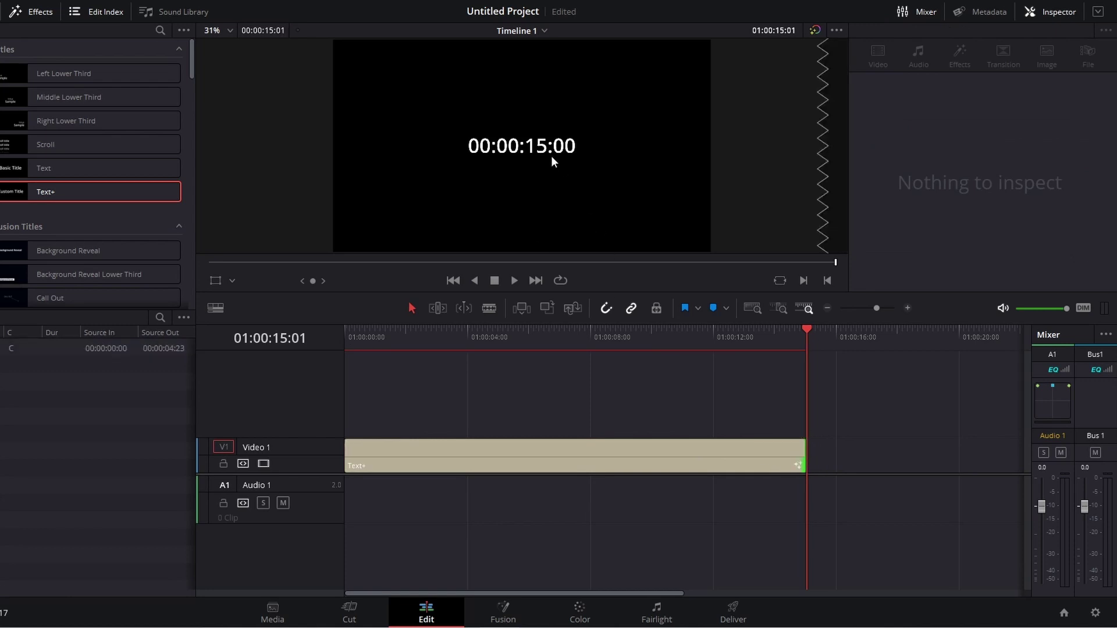
{"action": "key", "text": "ctrl+s"}
{"action": "left_click", "coordinate": [598, 339]}
{"action": "left_click", "coordinate": [619, 448]}
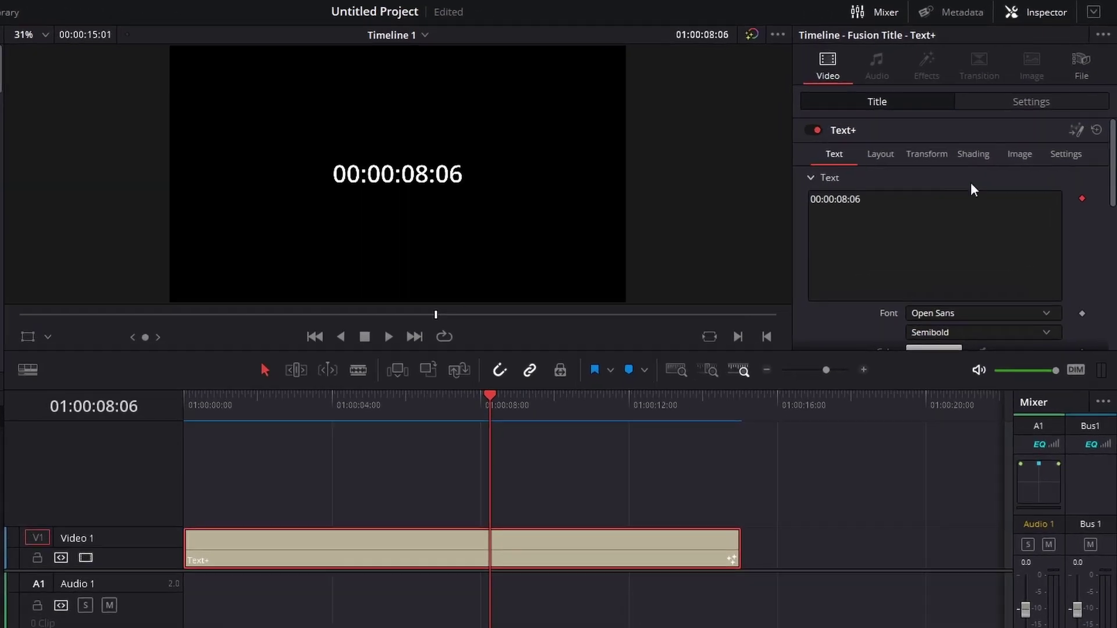
Set the Write On range to 0.233–0.694 so only mm:ss shows, like 00:08.
{"action": "scroll", "coordinate": [1115, 201], "scroll_direction": "down", "scroll_amount": 8}
{"action": "scroll", "coordinate": [1114, 201], "scroll_direction": "down", "scroll_amount": 3}
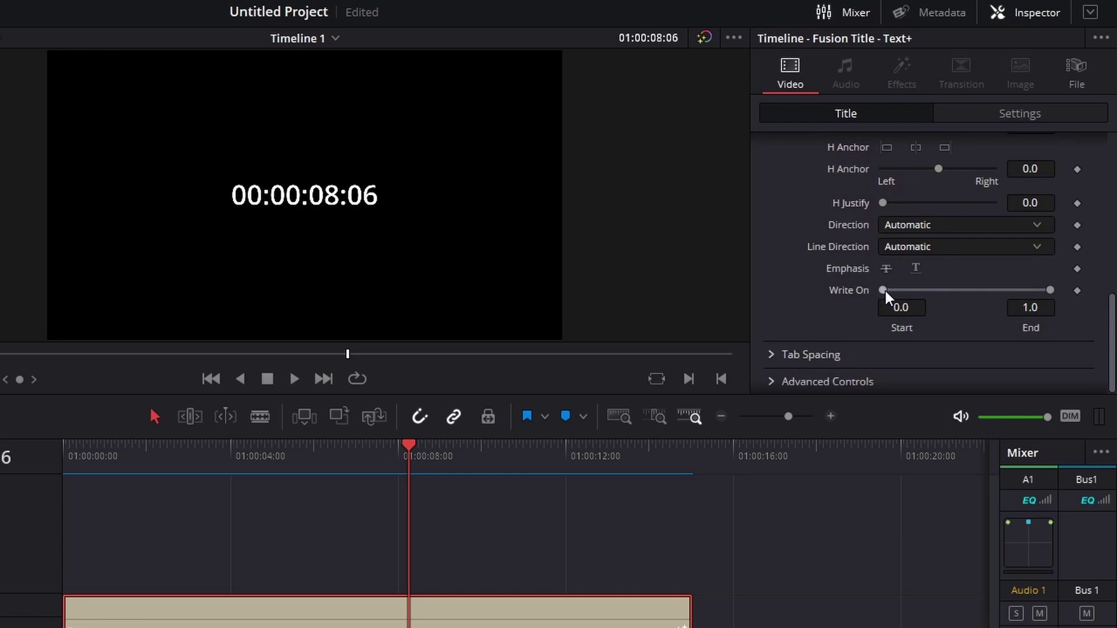
{"action": "left_click_drag", "start_coordinate": [888, 293], "coordinate": [919, 295]}
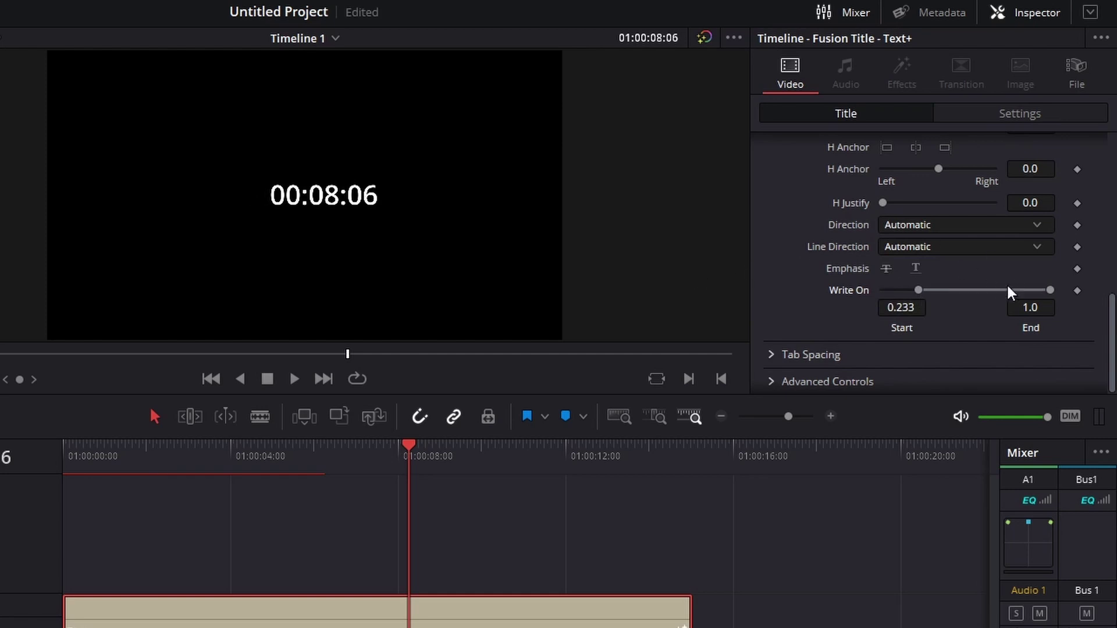
{"action": "left_click_drag", "start_coordinate": [1050, 291], "coordinate": [1002, 289]}
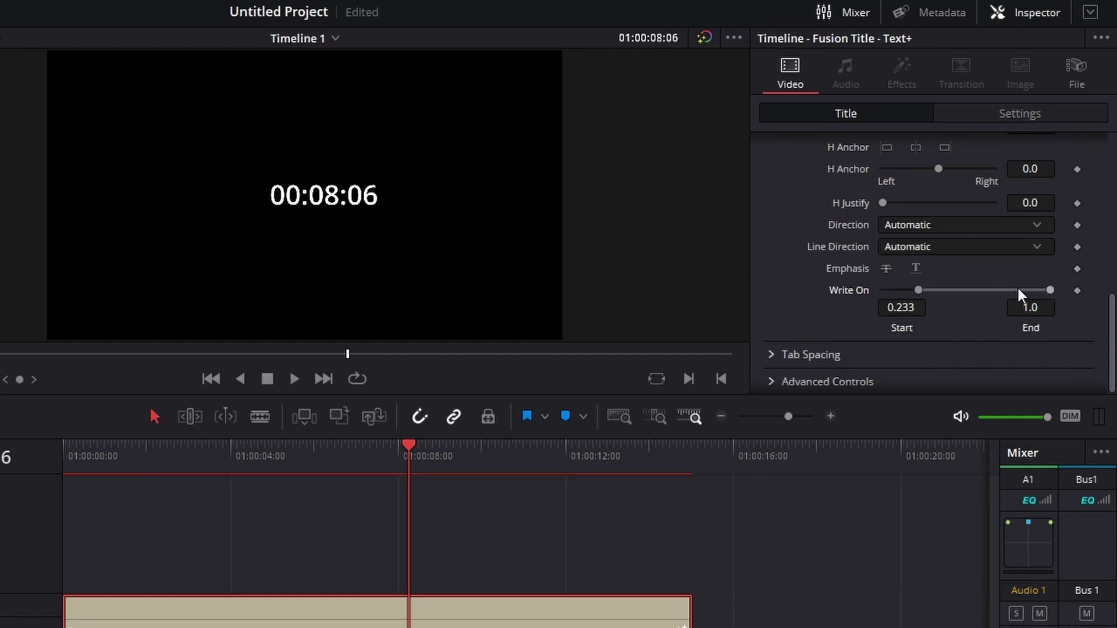
{"action": "left_click_drag", "start_coordinate": [1109, 323], "coordinate": [1106, 193]}
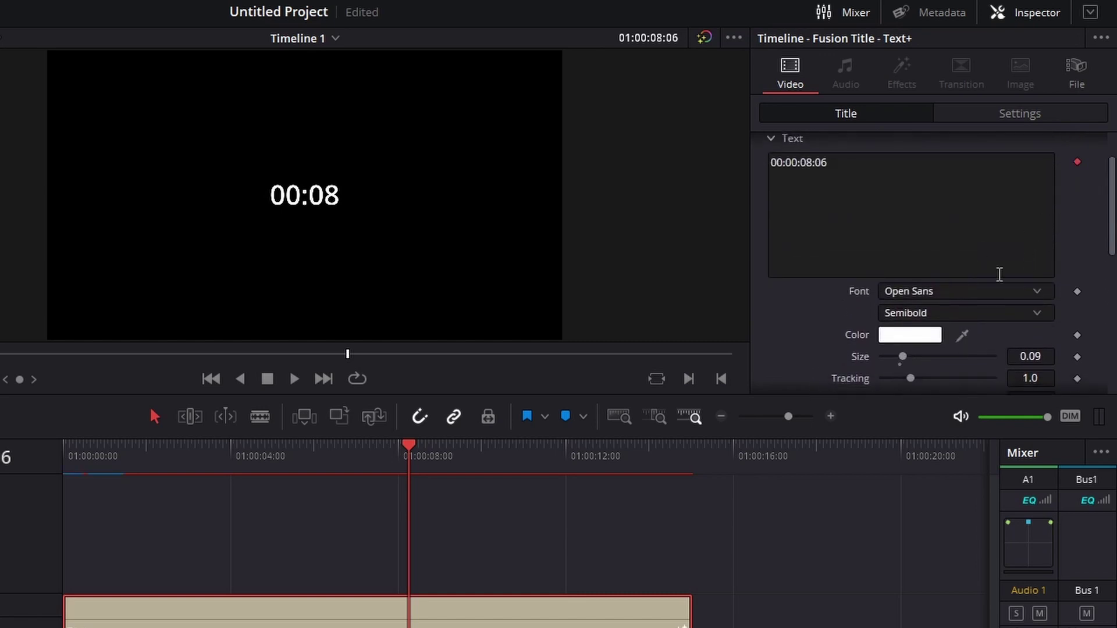
Review the Open Sans font and the white text colour, leaving both unchanged.
{"action": "left_click", "coordinate": [933, 293]}
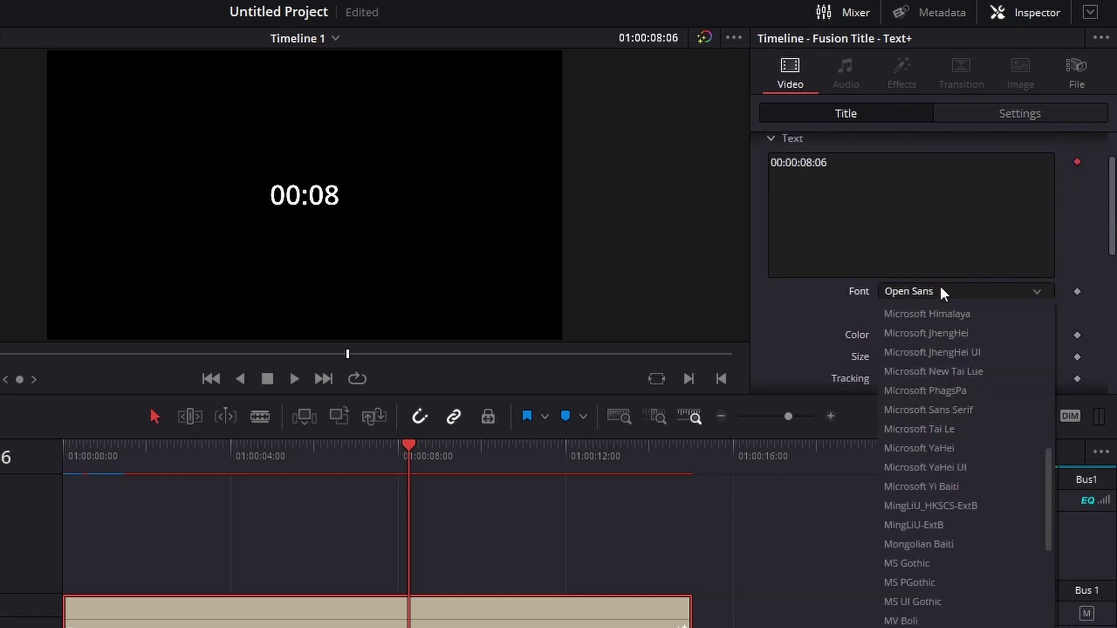
{"action": "key", "text": "Escape"}
{"action": "left_click", "coordinate": [928, 338]}
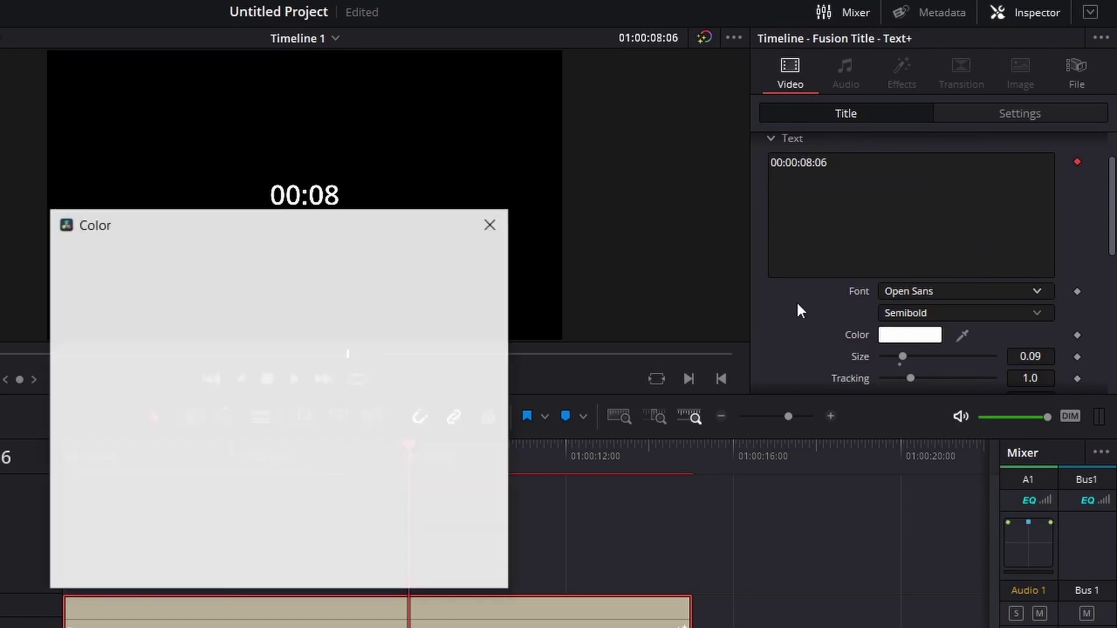
{"action": "left_click", "coordinate": [491, 223]}
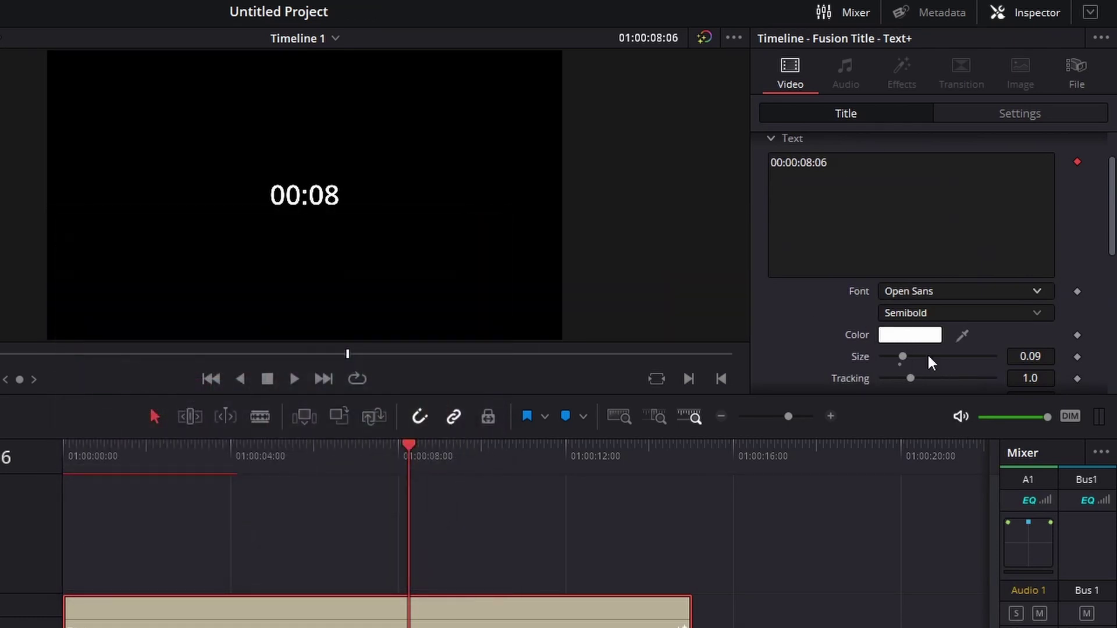
Set the title size to 0.08 and reset Tracking back to 1.0.
{"action": "scroll", "coordinate": [1050, 252], "scroll_direction": "down", "scroll_amount": 3}
{"action": "mouse_move", "coordinate": [903, 276]}
{"action": "left_mouse_down"}
{"action": "mouse_move", "coordinate": [942, 277]}
{"action": "mouse_move", "coordinate": [932, 277]}
{"action": "left_mouse_up"}
{"action": "double_click", "coordinate": [899, 282]}
{"action": "left_click_drag", "start_coordinate": [912, 298], "coordinate": [921, 299]}
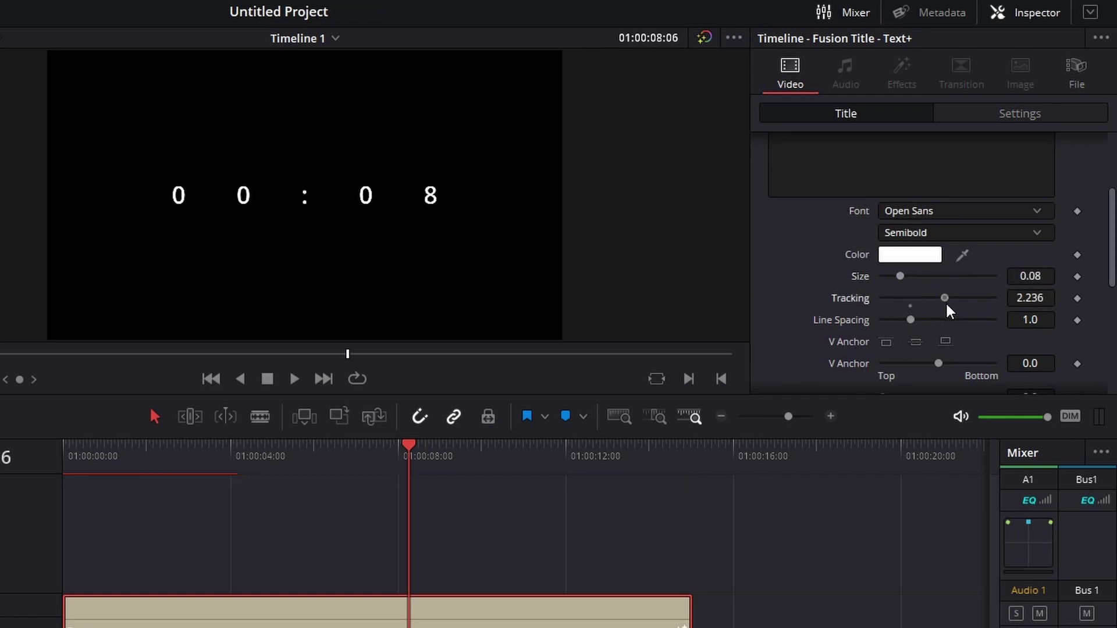
{"action": "double_click", "coordinate": [911, 299]}
{"action": "scroll", "coordinate": [1088, 163], "scroll_direction": "up", "scroll_amount": 5}
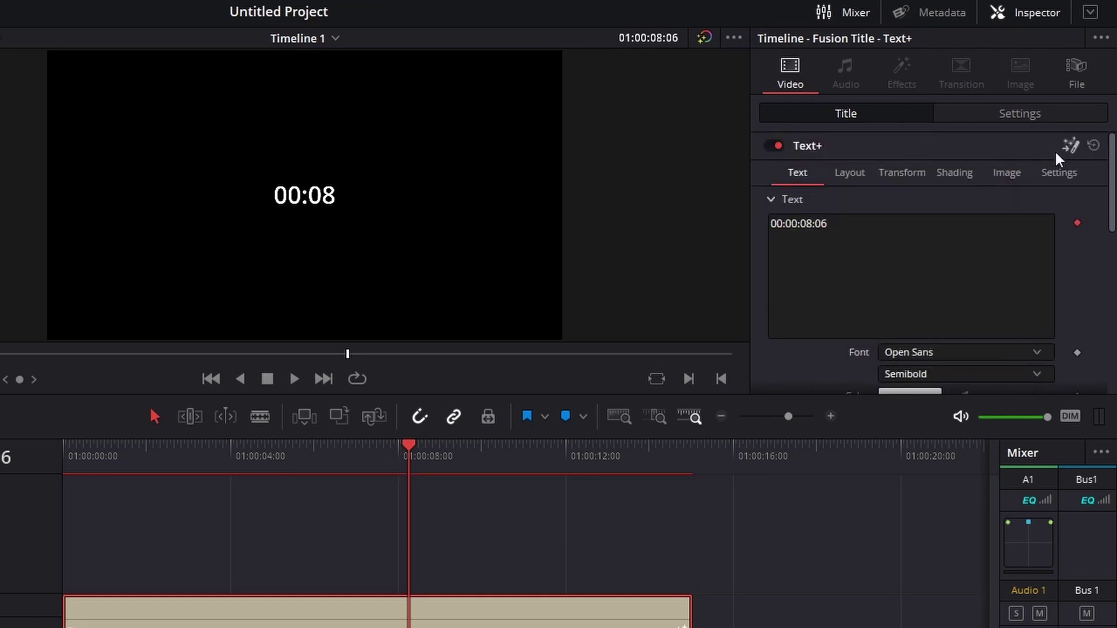
{"action": "left_click", "coordinate": [872, 178]}
{"action": "left_click", "coordinate": [907, 174]}
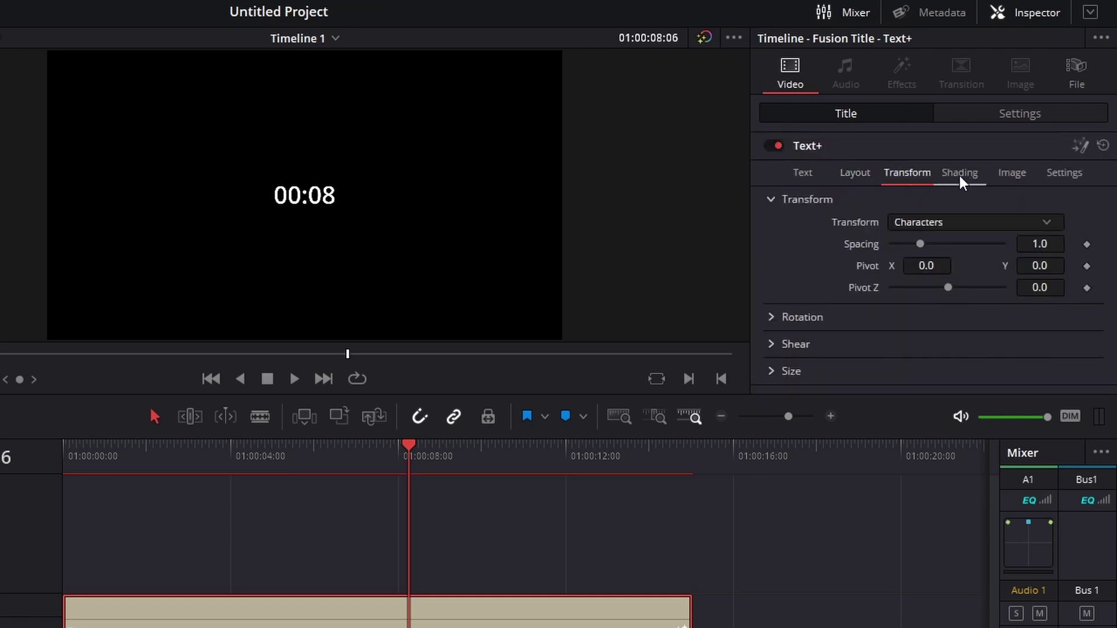
{"action": "left_click", "coordinate": [960, 174]}
{"action": "left_click", "coordinate": [805, 174]}
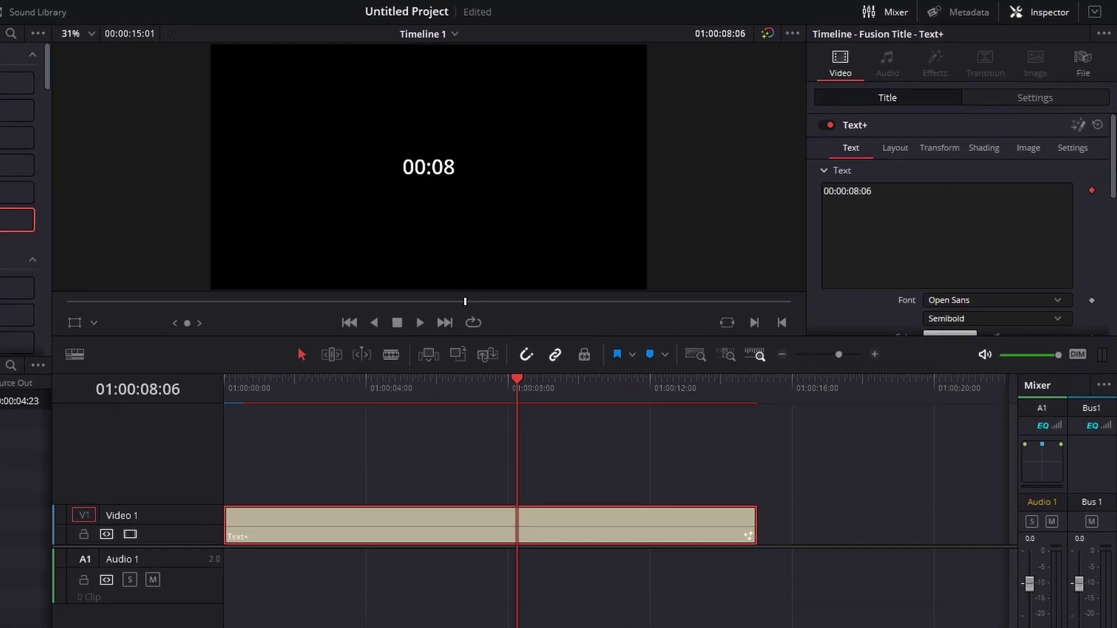
{"action": "scroll", "coordinate": [1115, 150], "scroll_direction": "down", "scroll_amount": 3}
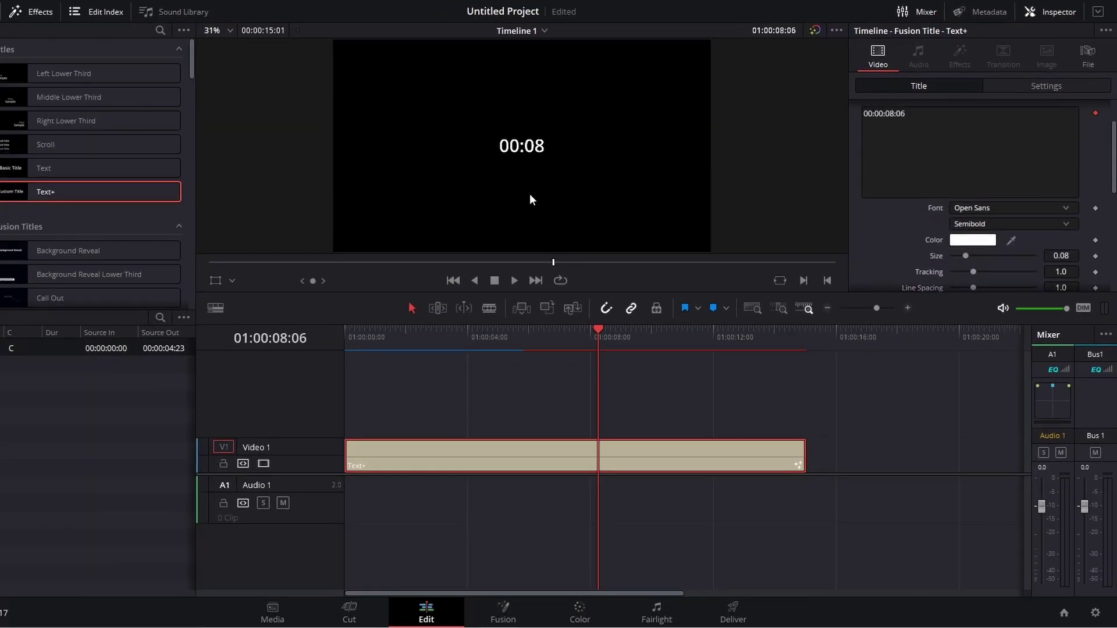
{"action": "left_click", "coordinate": [471, 335]}
{"action": "key", "text": "space"}
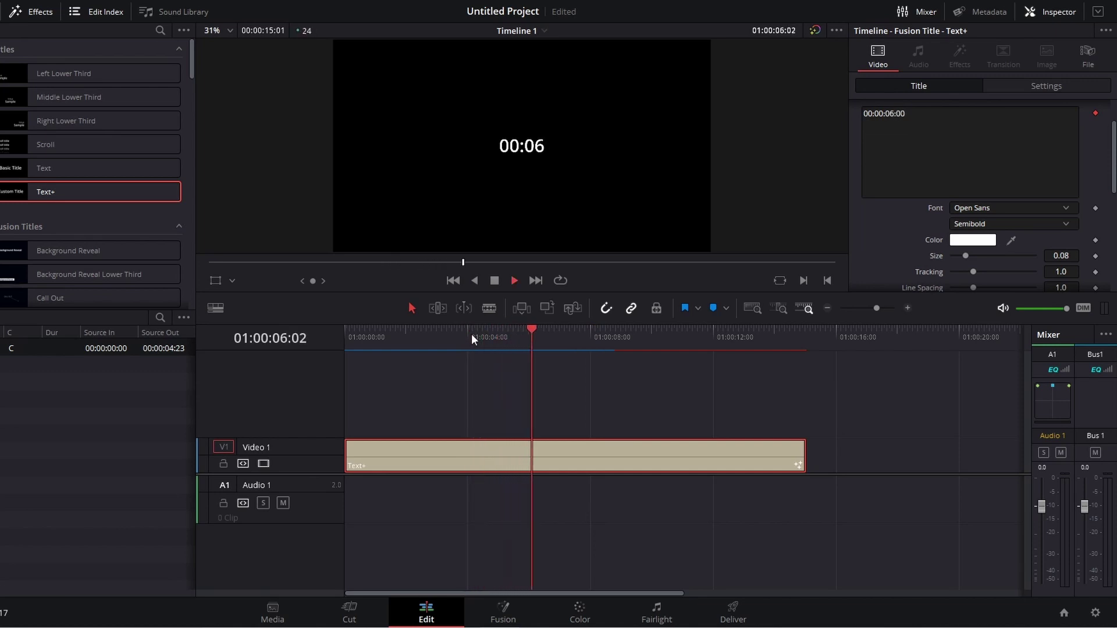
{"action": "key", "text": "space"}
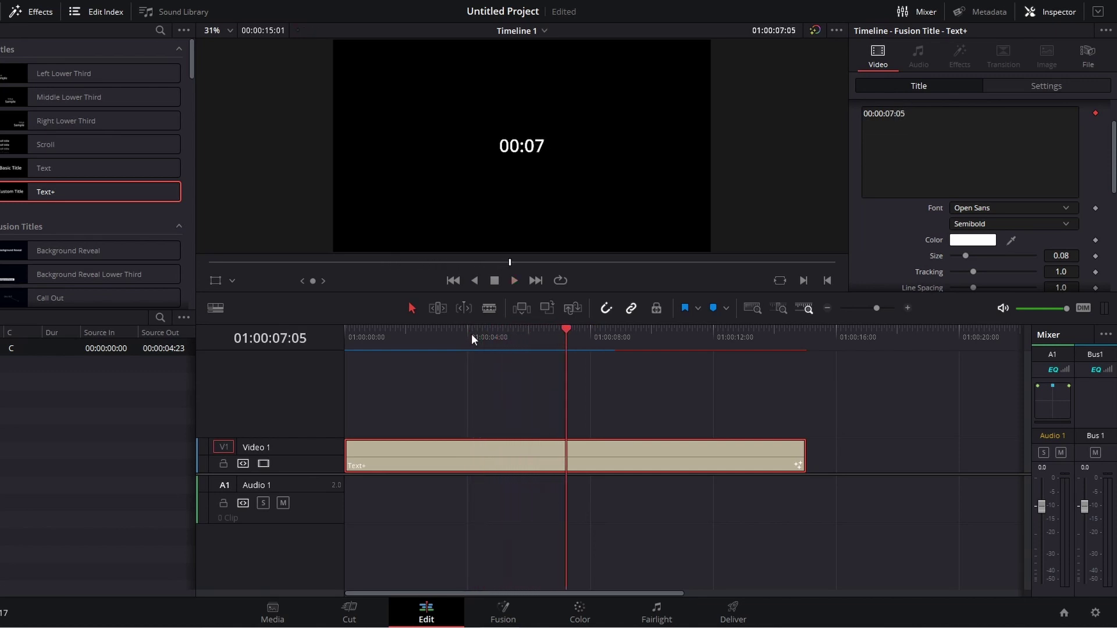
{"action": "scroll", "coordinate": [984, 175], "scroll_direction": "up", "scroll_amount": 2}
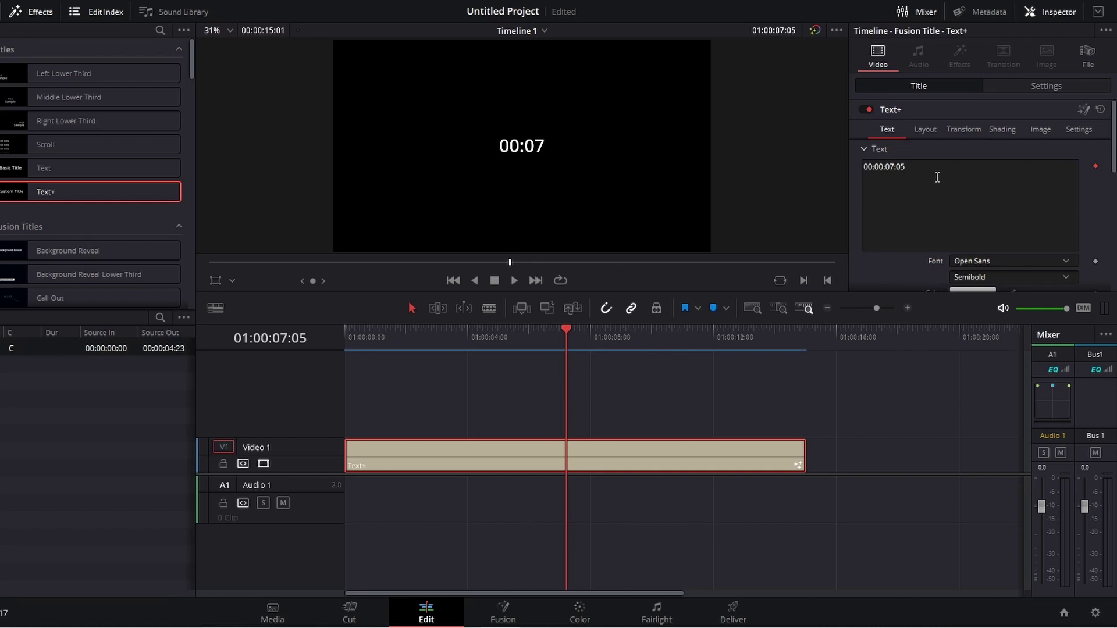
{"action": "left_click_drag", "start_coordinate": [1115, 136], "coordinate": [1115, 162]}
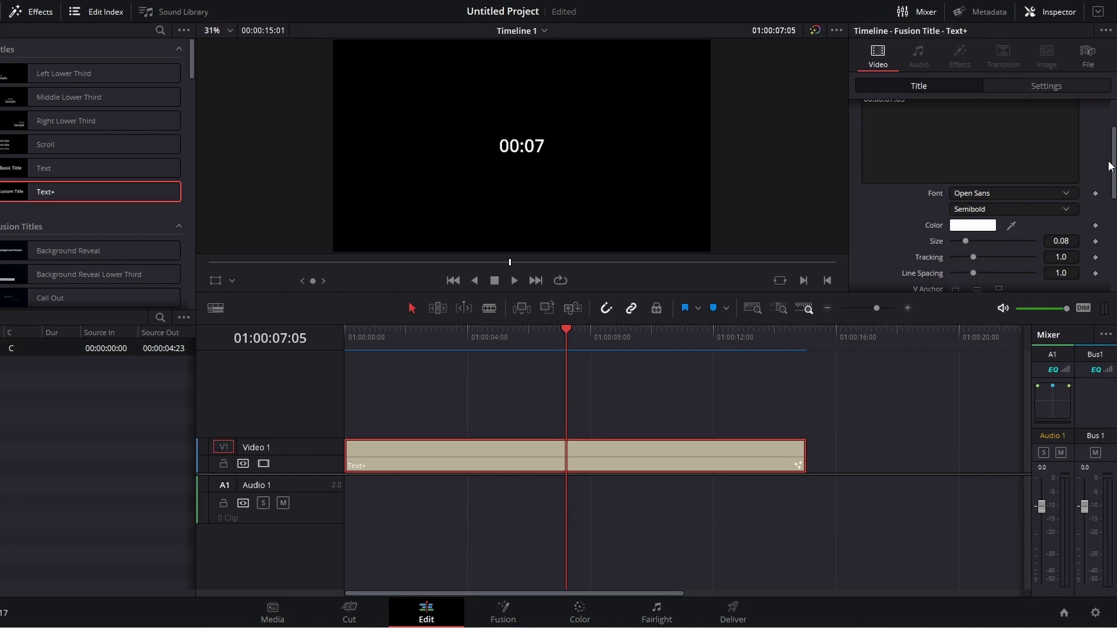
{"action": "left_click_drag", "start_coordinate": [1114, 162], "coordinate": [1114, 136]}
{"action": "left_click", "coordinate": [925, 129]}
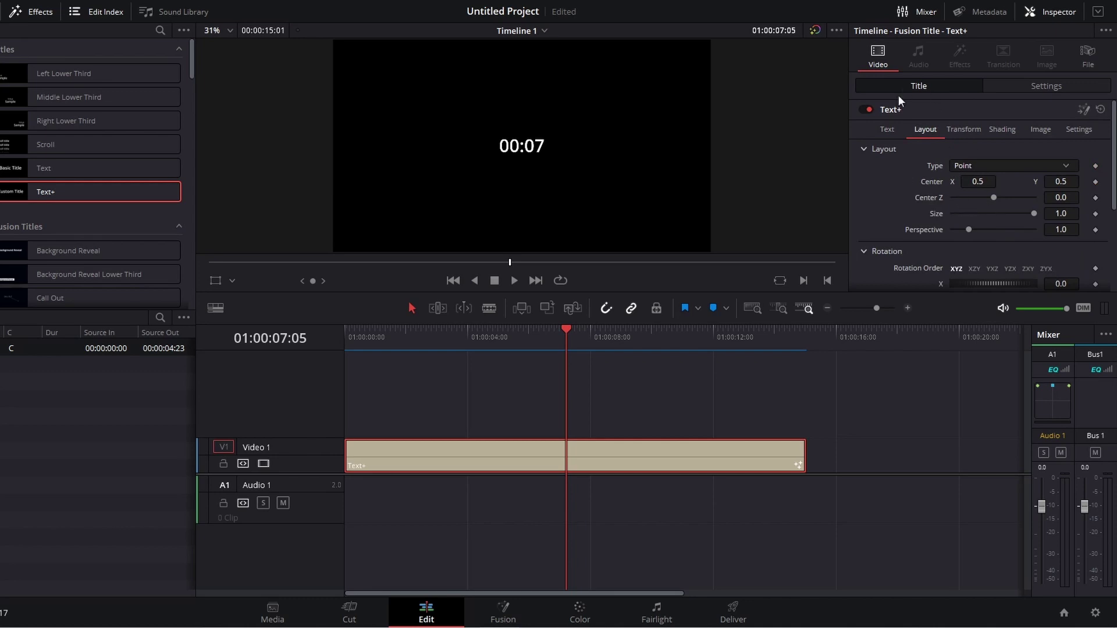
{"action": "left_click", "coordinate": [1020, 89]}
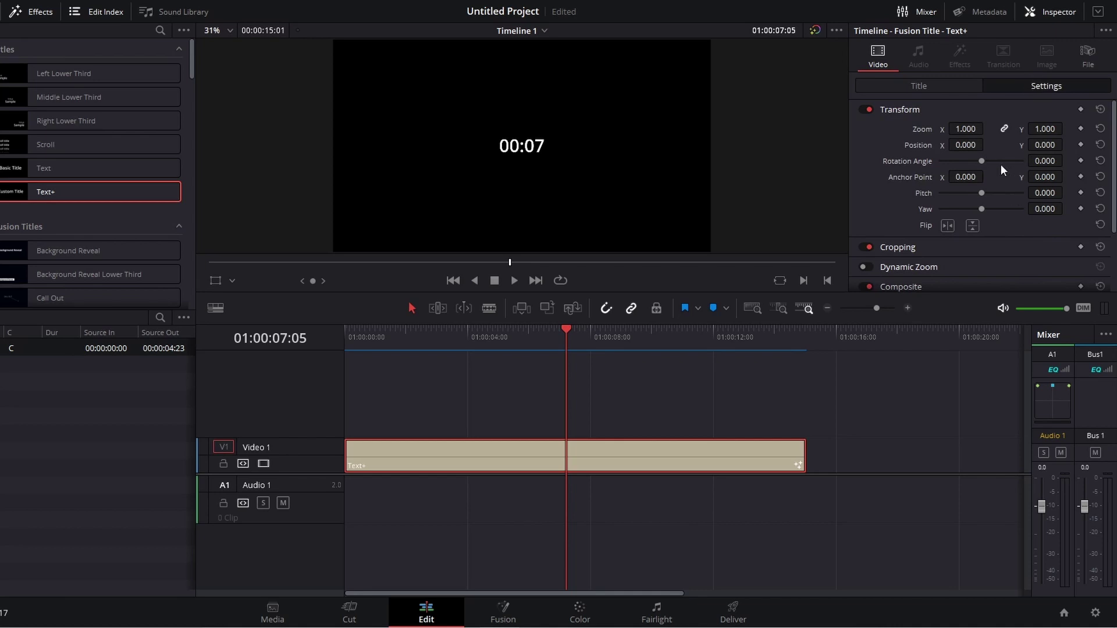
{"action": "left_click", "coordinate": [939, 89]}
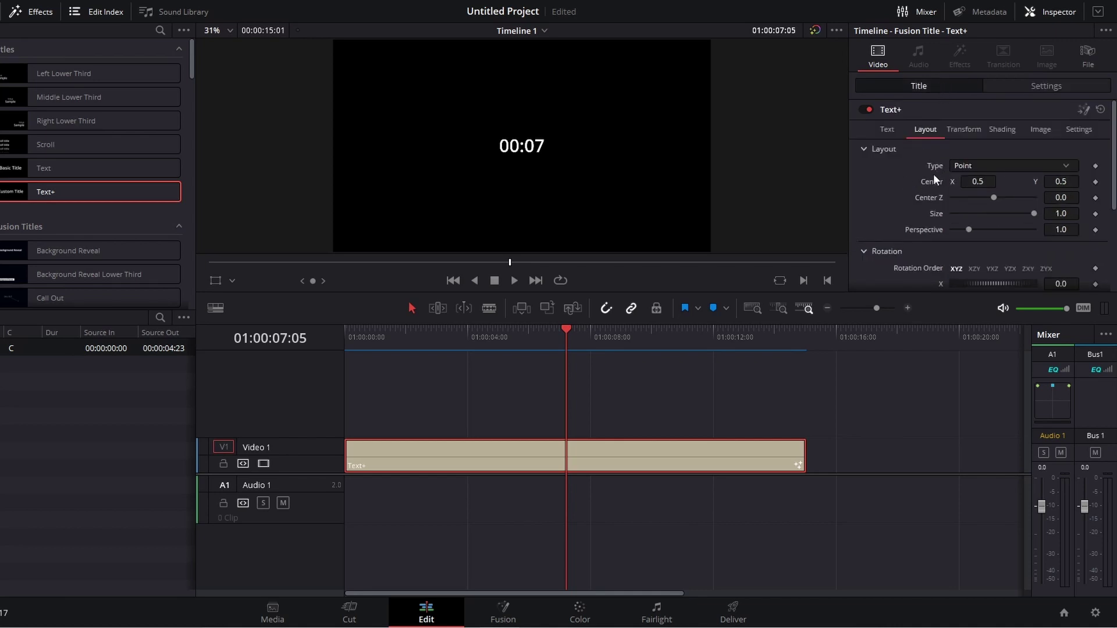
{"action": "left_click", "coordinate": [887, 131]}
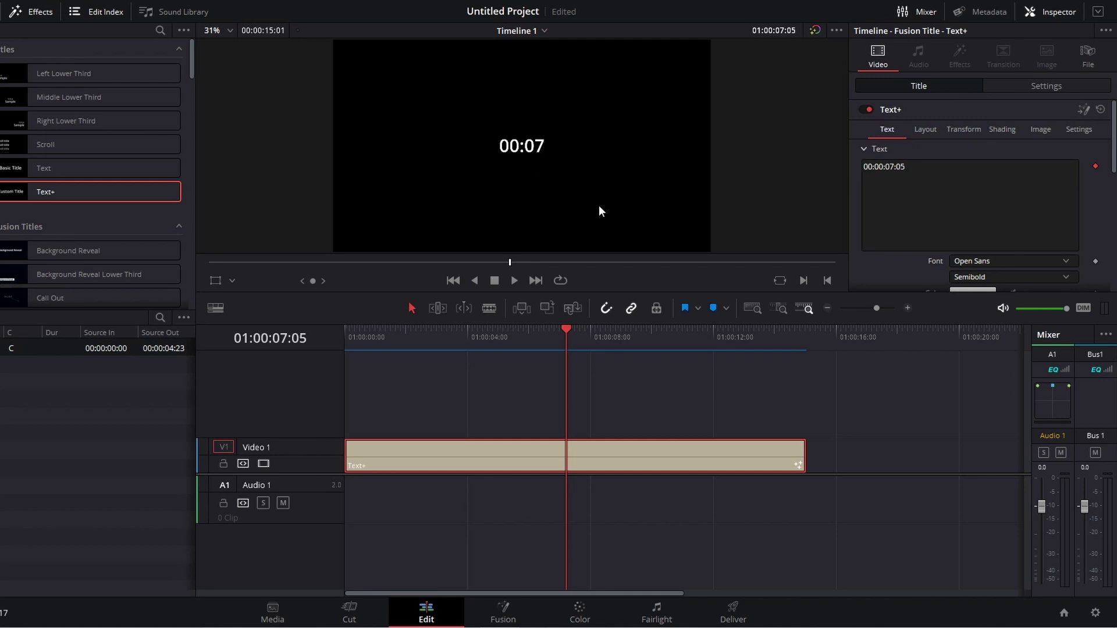
Turn the Text+ timecode clip into Compound Clip 1.
{"action": "right_click", "coordinate": [536, 453]}
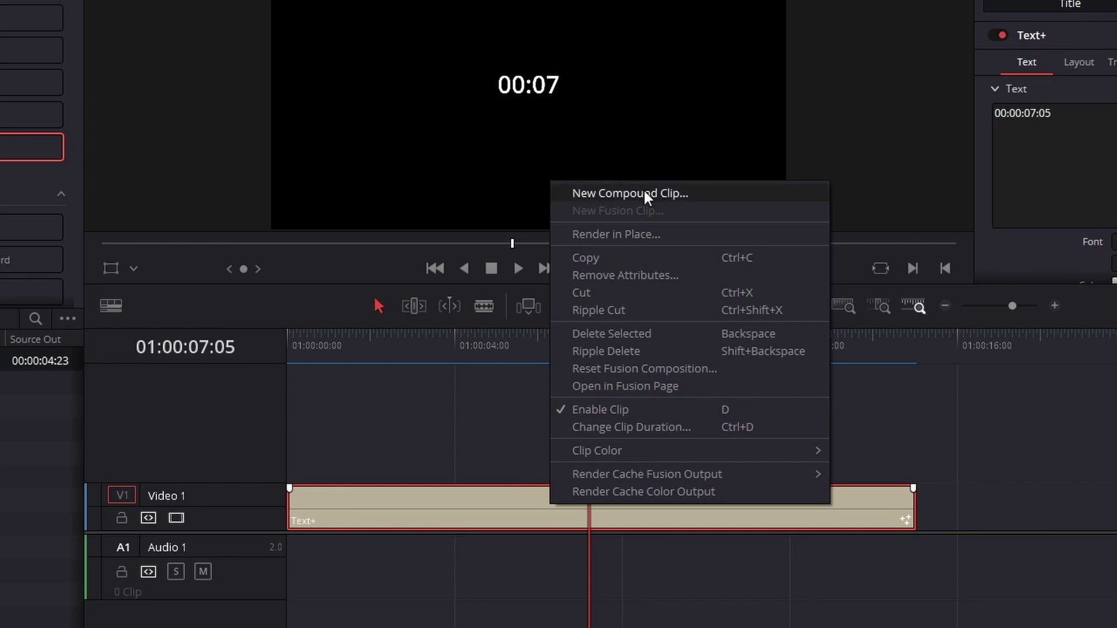
{"action": "left_click", "coordinate": [644, 194]}
{"action": "left_click", "coordinate": [616, 352]}
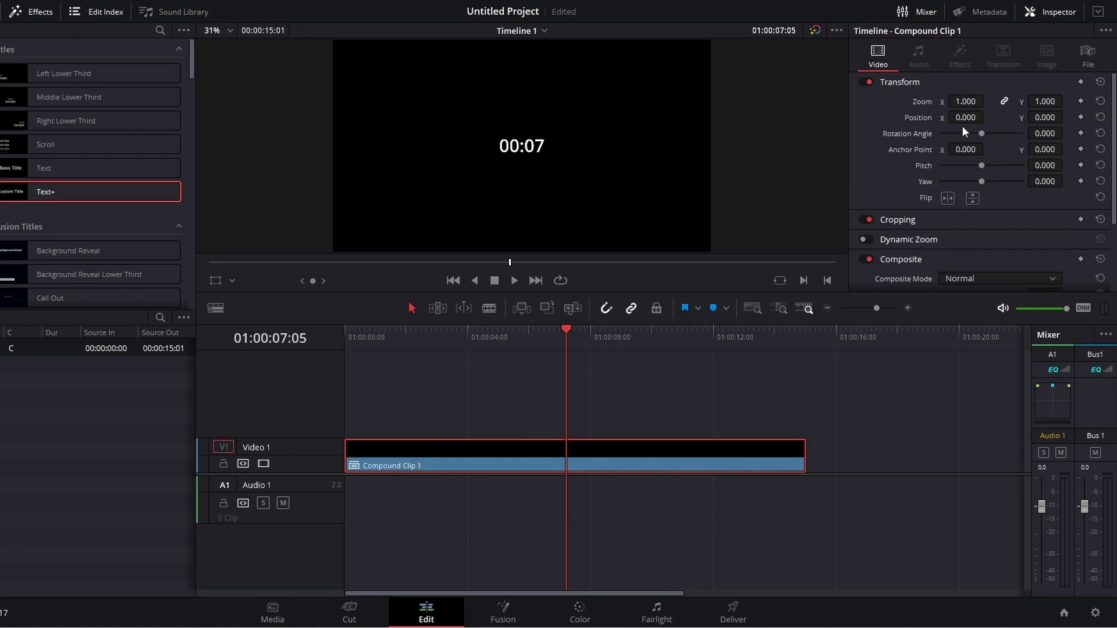
{"action": "left_click_drag", "start_coordinate": [506, 326], "coordinate": [335, 350]}
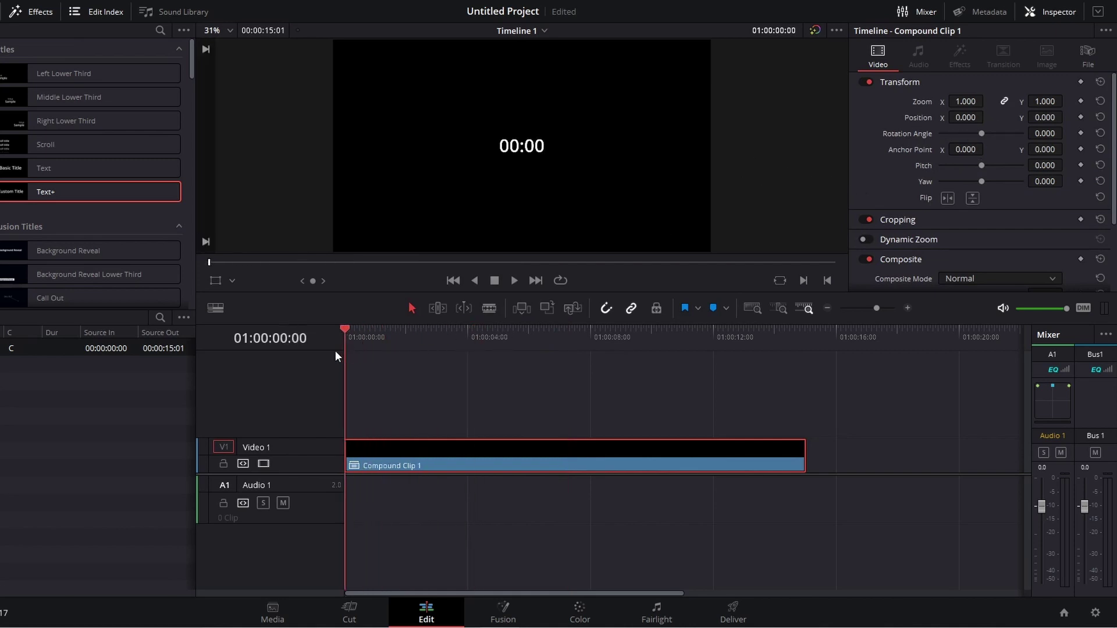
Reverse Compound Clip 1 at -100% speed, save, and play the countdown from 00:15.
{"action": "right_click", "coordinate": [461, 446]}
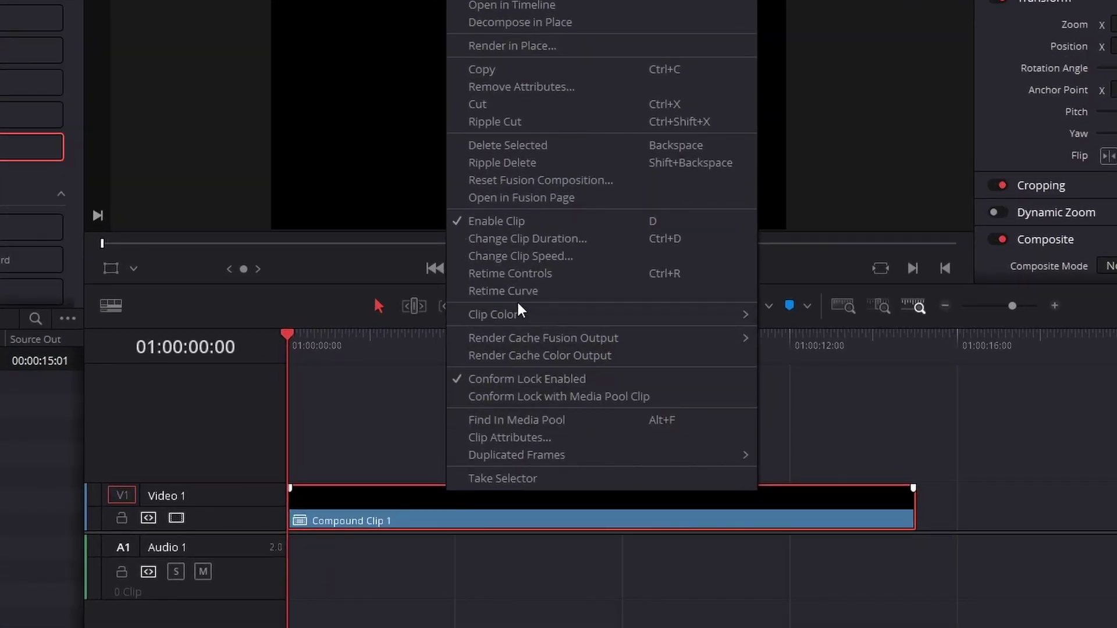
{"action": "left_click", "coordinate": [537, 259]}
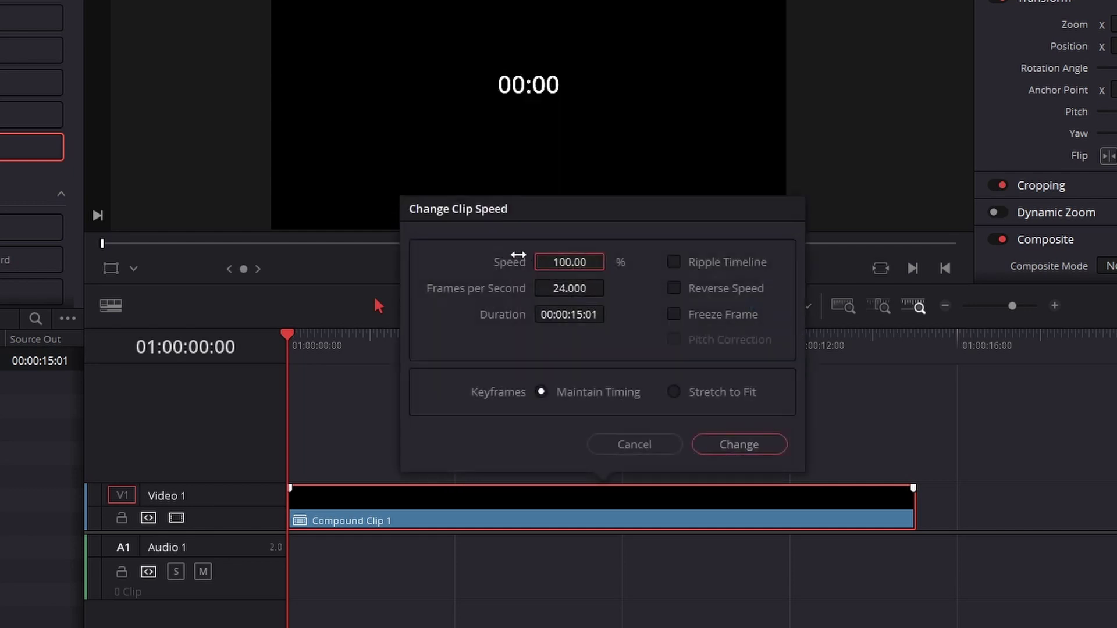
{"action": "left_click", "coordinate": [676, 286]}
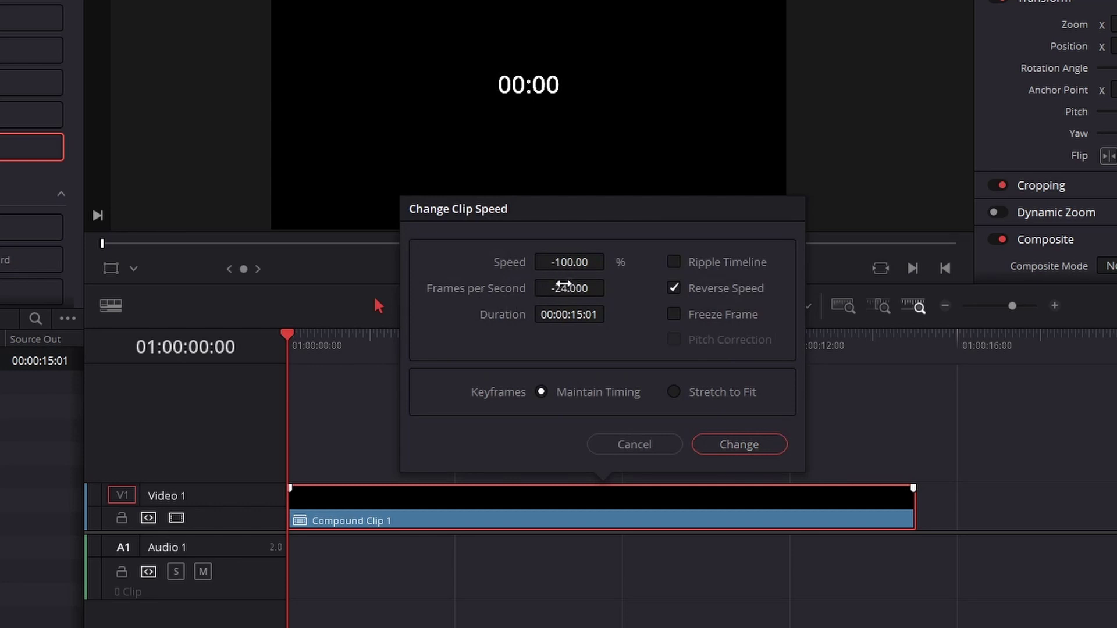
{"action": "left_click", "coordinate": [740, 446]}
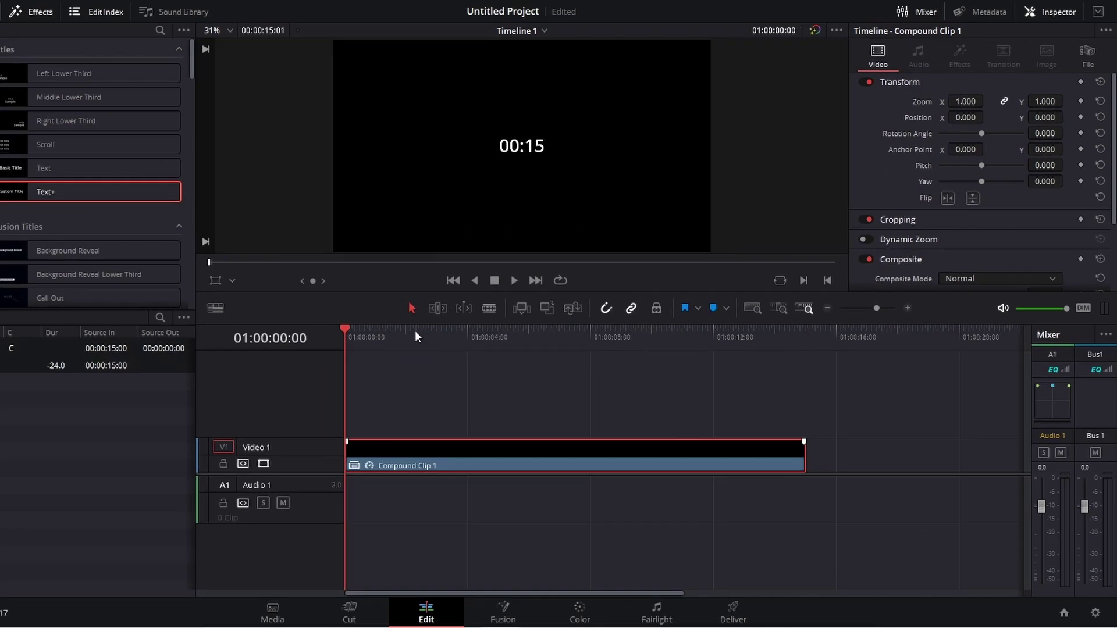
{"action": "key", "text": "ctrl+s"}
{"action": "key", "text": "space"}
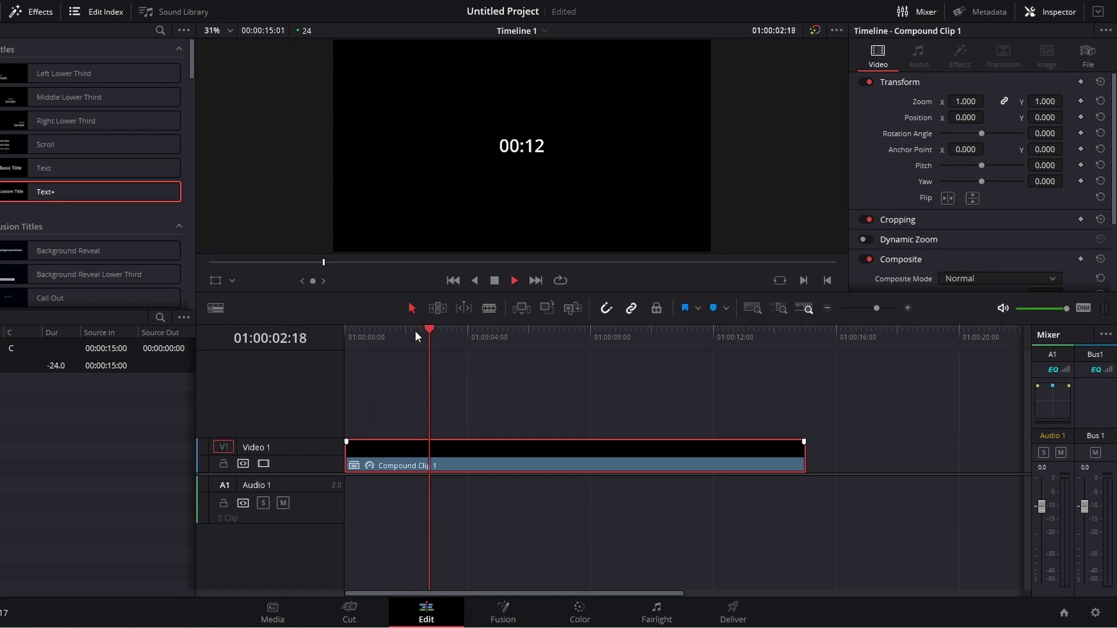
{"action": "key", "text": "space"}
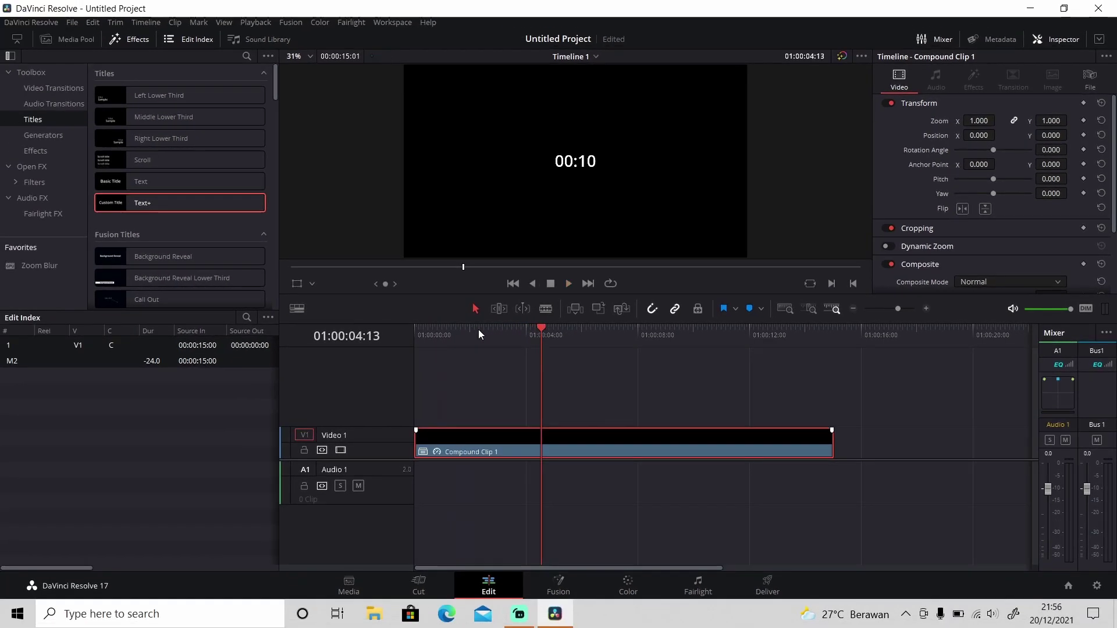